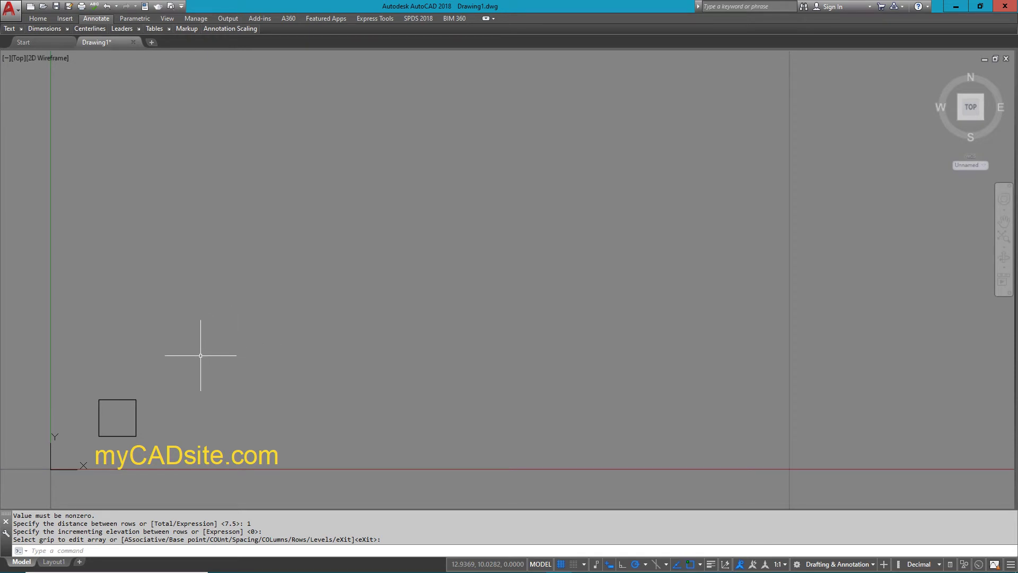
# Array the square as a rectangular grid, previewing 3 rows by 4 columns
pyautogui.moveTo(199, 360); pyautogui.dragTo(199, 361, button='middle')
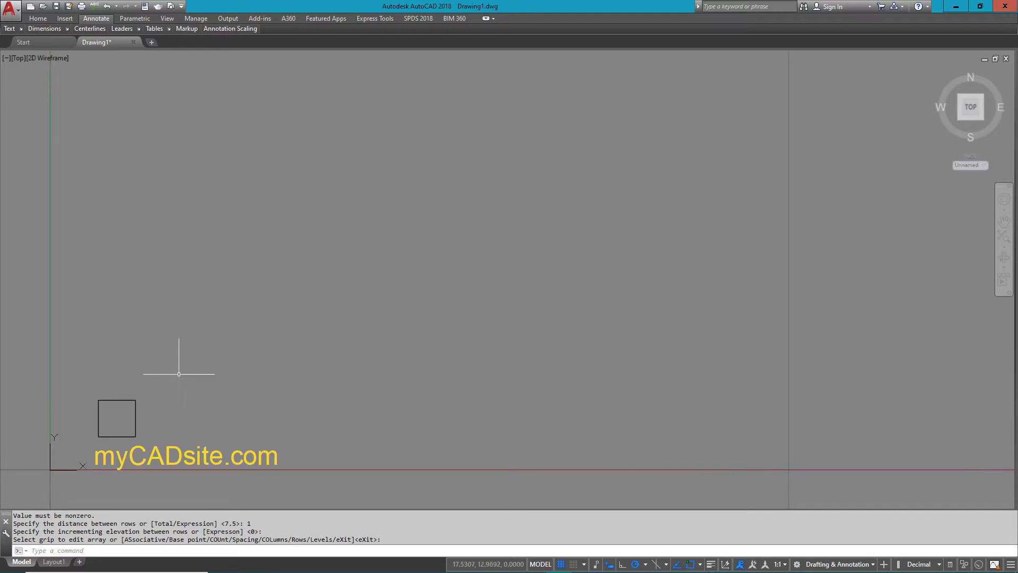
pyautogui.write('a')
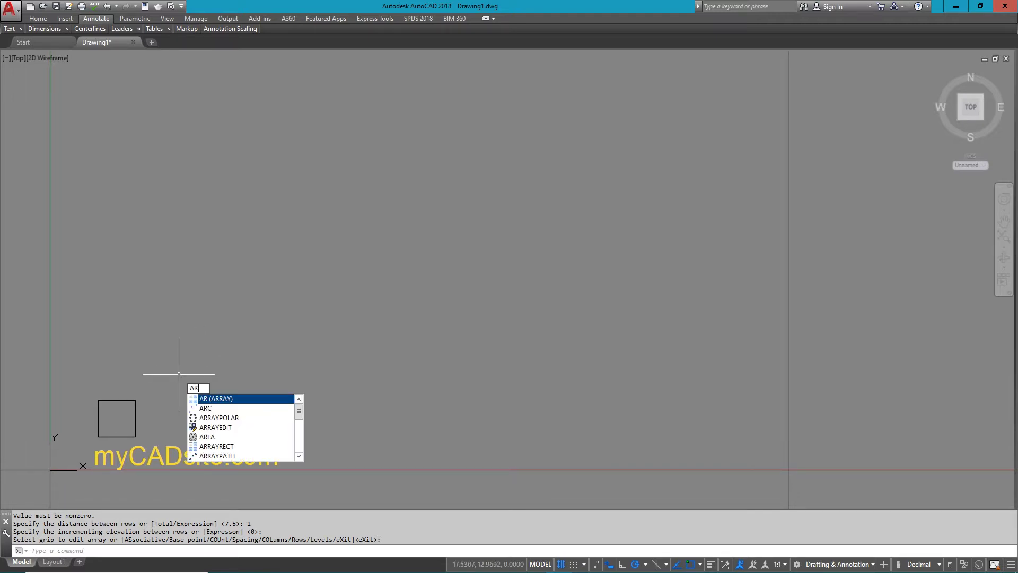
pyautogui.press('Return')
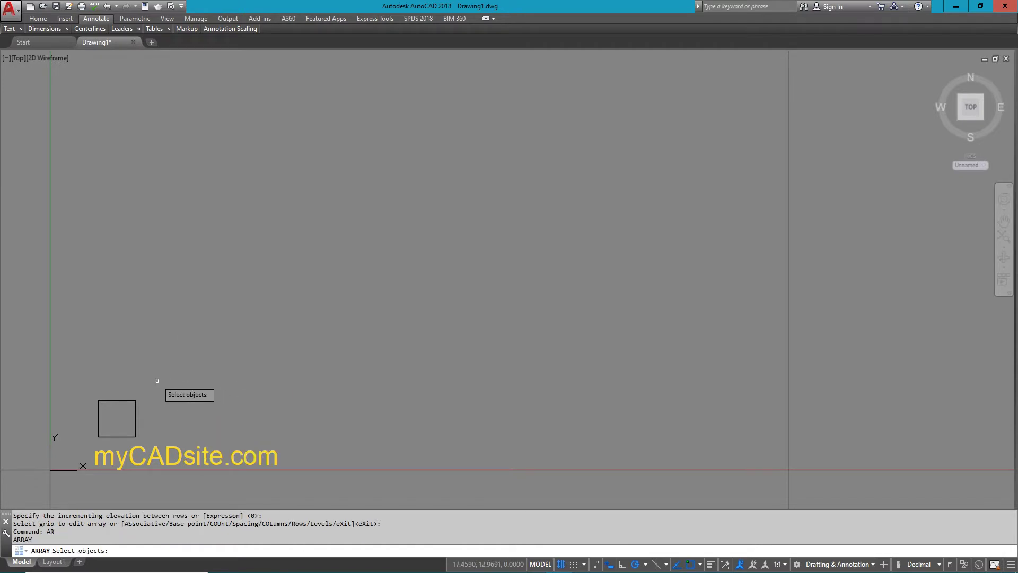
pyautogui.click(125, 400)
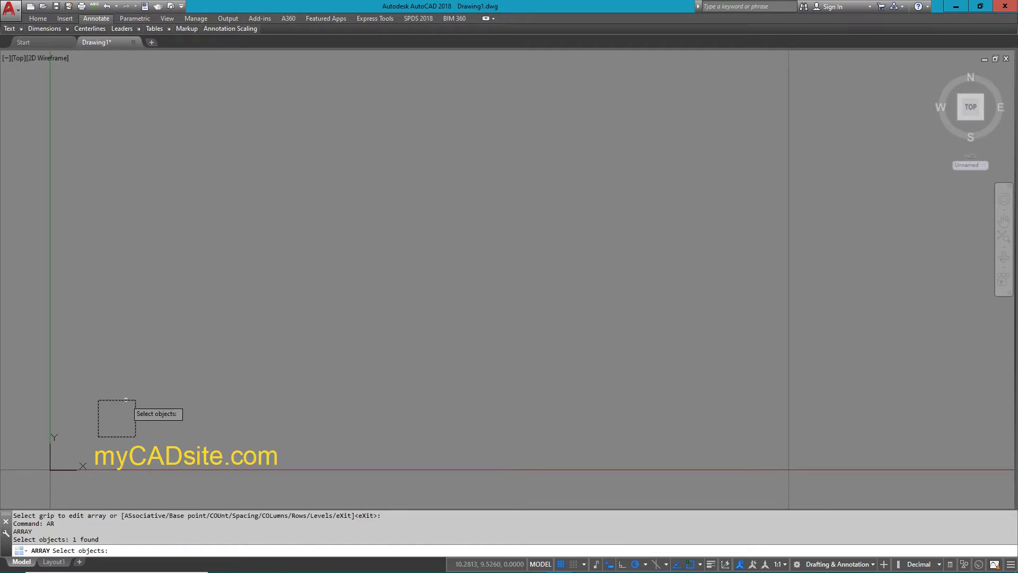
pyautogui.press('Return')
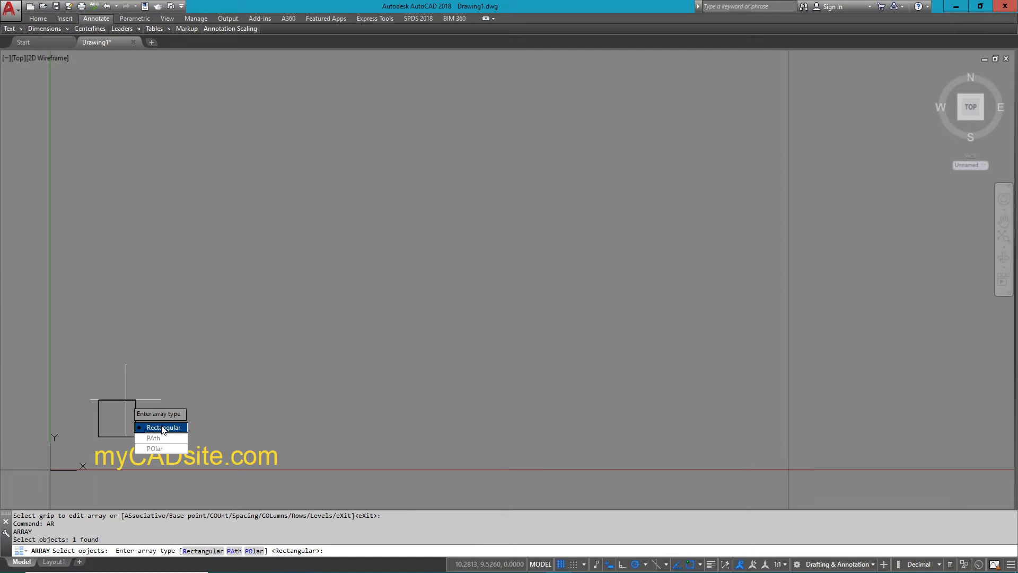
pyautogui.click(163, 429)
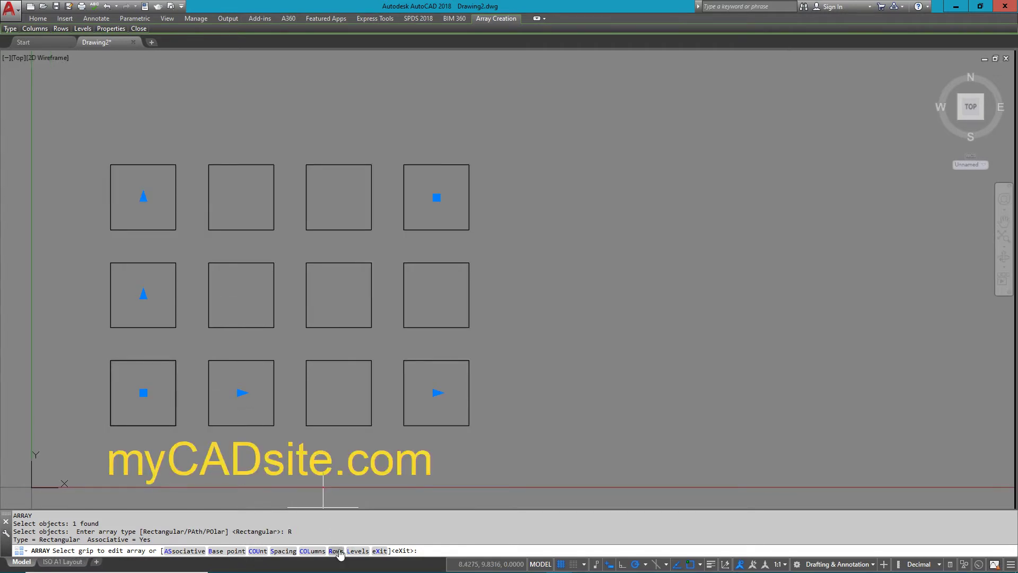
# Set the array to 4 rows, keeping default row distance and zero elevation
pyautogui.click(338, 551)
pyautogui.write('4')
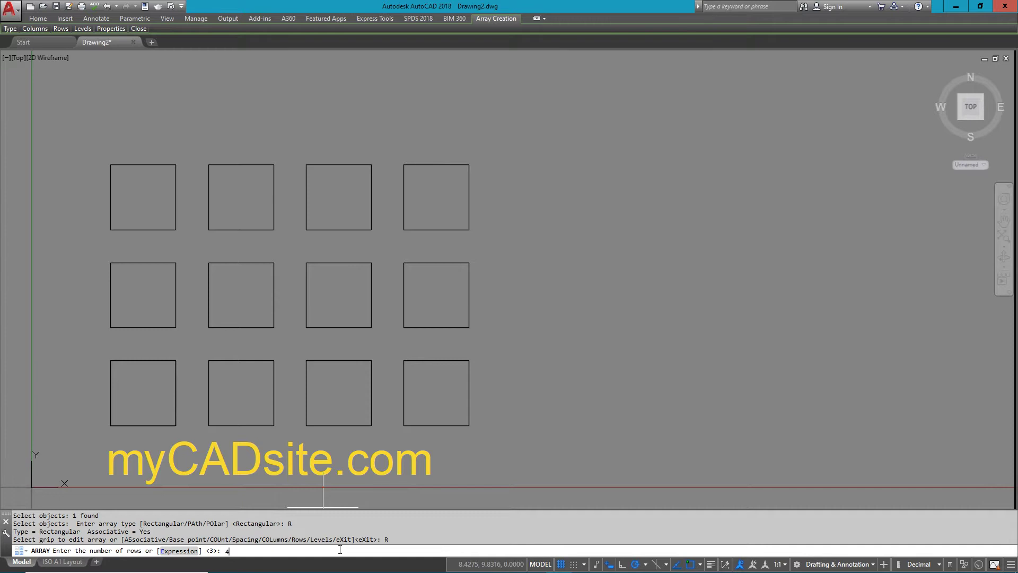
pyautogui.press('Return')
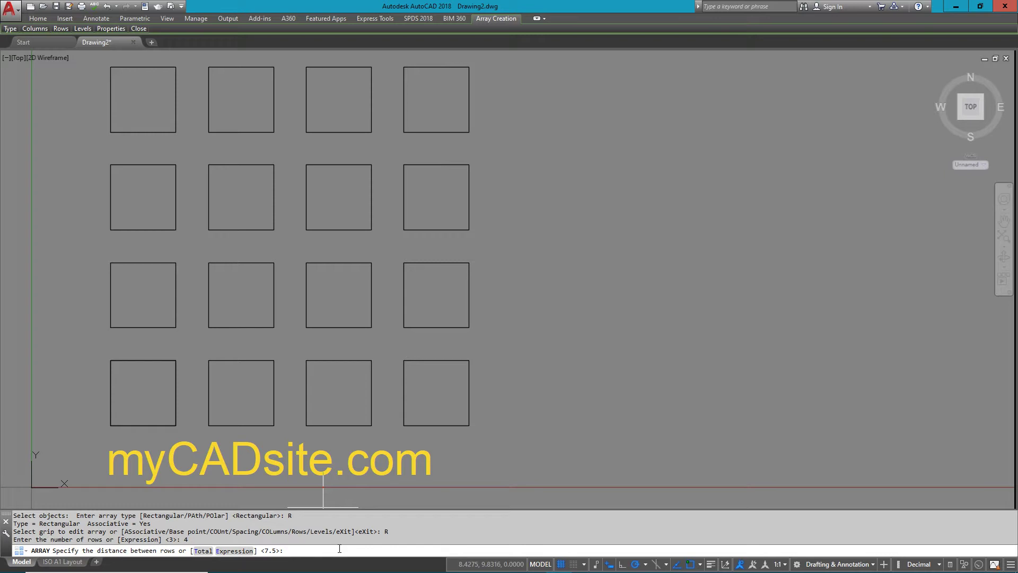
pyautogui.press('Return')
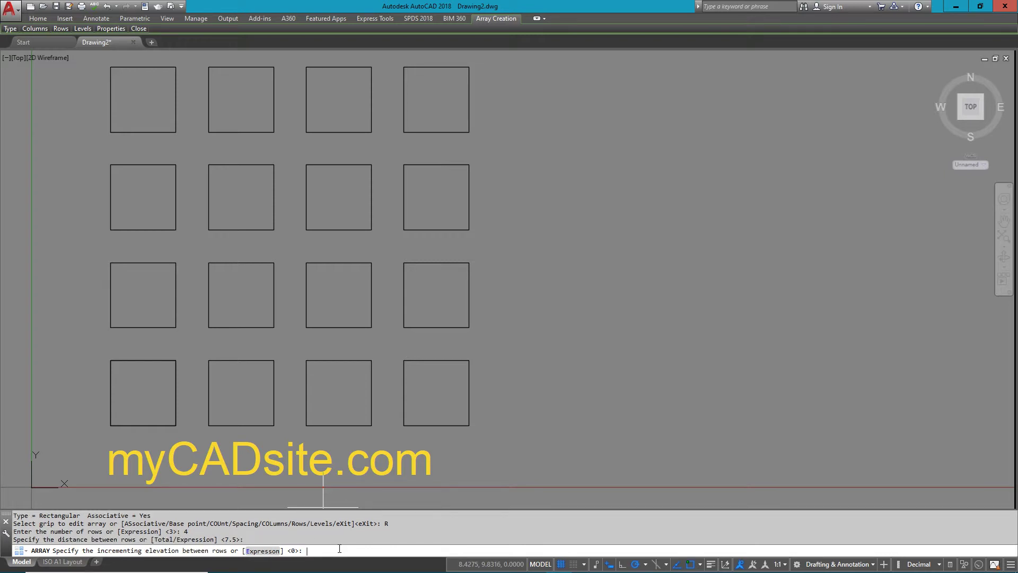
pyautogui.press('Return')
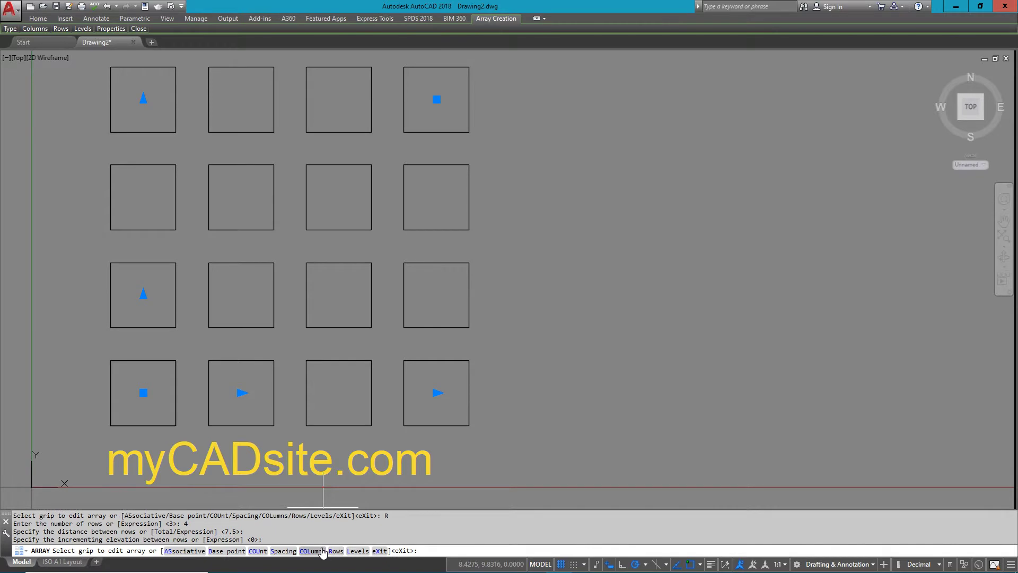
# Set the array to 5 columns, with column spacing 10 and row spacing 15
pyautogui.click(313, 551)
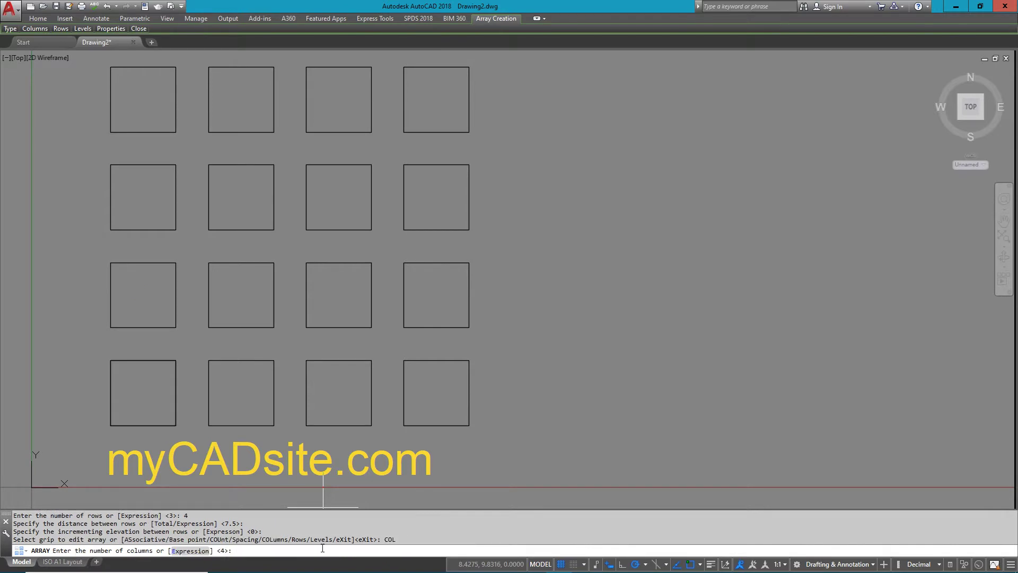
pyautogui.write('5')
pyautogui.press('Return')
pyautogui.press('Return')
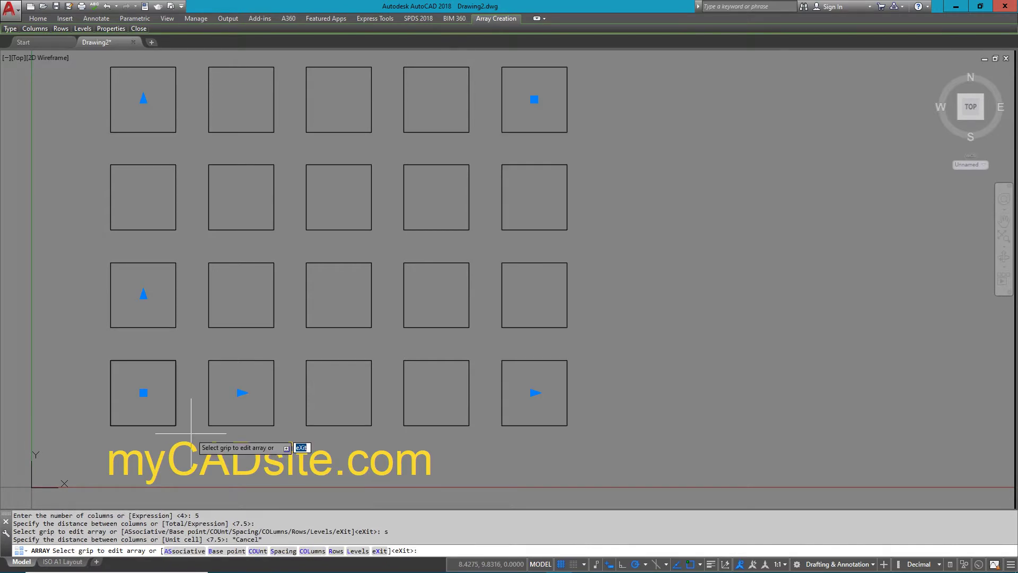
pyautogui.write('s')
pyautogui.press('Return')
pyautogui.press('Escape')
pyautogui.write('s')
pyautogui.press('Return')
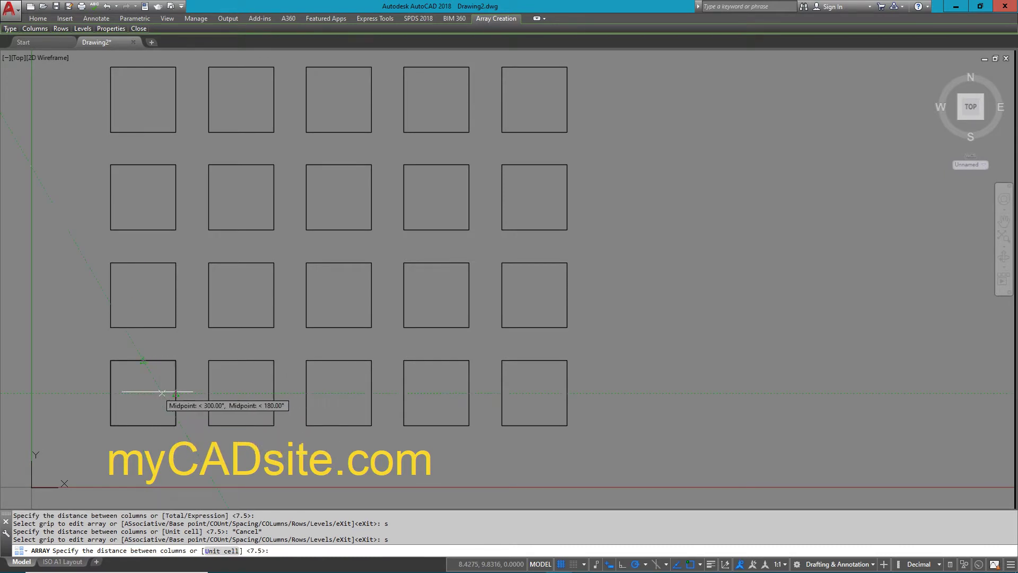
pyautogui.click(143, 393)
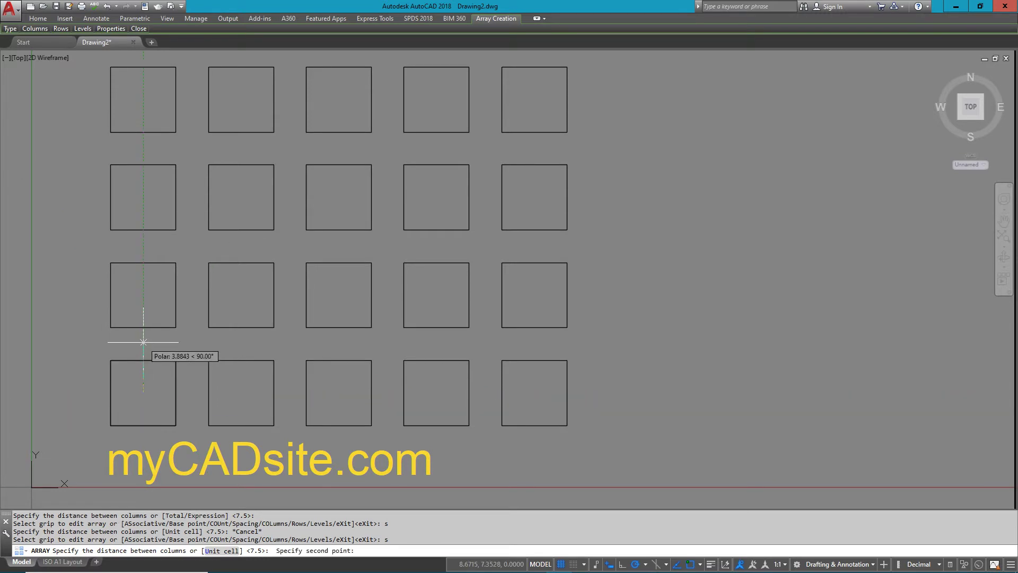
pyautogui.write('10')
pyautogui.press('Return')
pyautogui.write('15')
pyautogui.press('Return')
# Change the array's column spacing to 15 to match the rows
pyautogui.write('s')
pyautogui.press('Return')
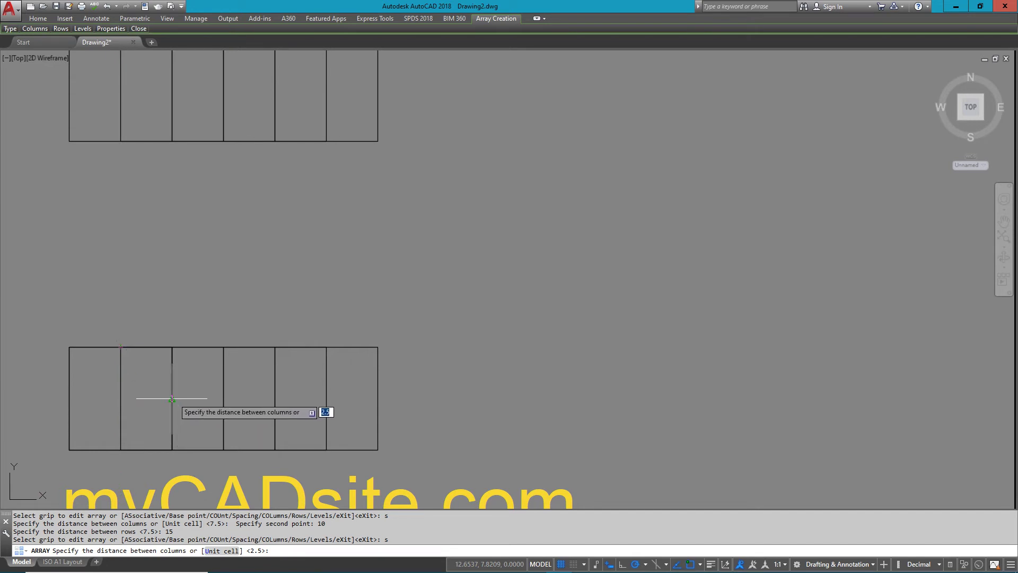
pyautogui.click(120, 398)
pyautogui.write('15')
pyautogui.press('Return')
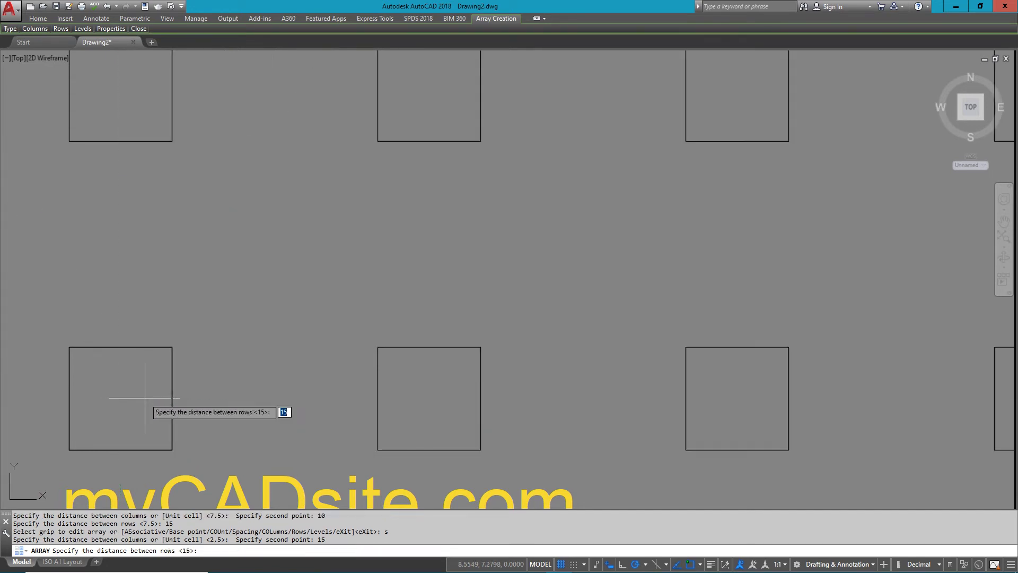
pyautogui.scroll(-1, 297, 407)
pyautogui.press('Return')
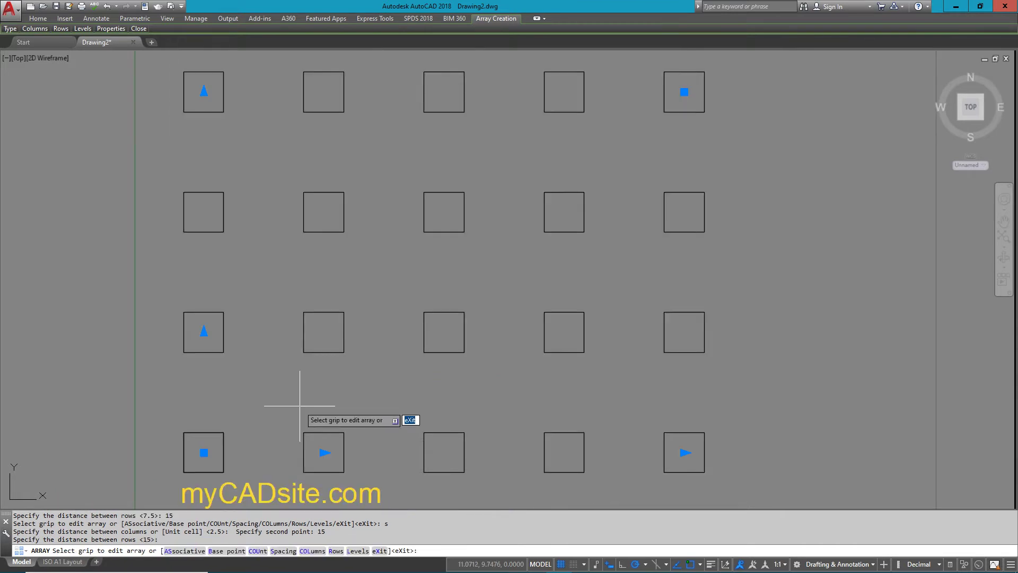
# Close the ARRAY command and start a selection window around the finished array
pyautogui.press('Return')
pyautogui.scroll(-1, 300, 406)
pyautogui.click(302, 397)
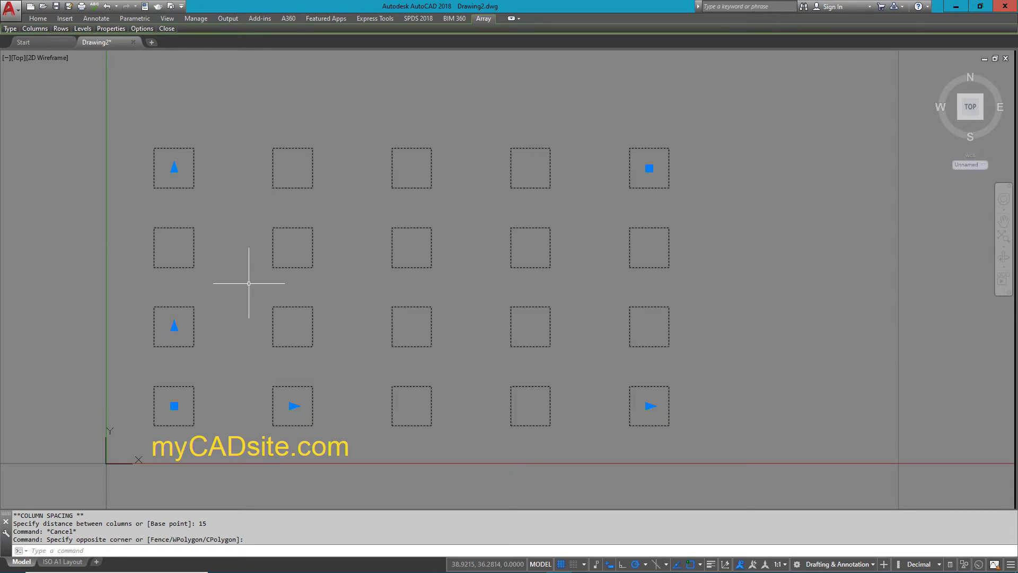
# Set column spacing to 10 with the spacing grip, then cancel a second spacing edit
pyautogui.click(292, 405)
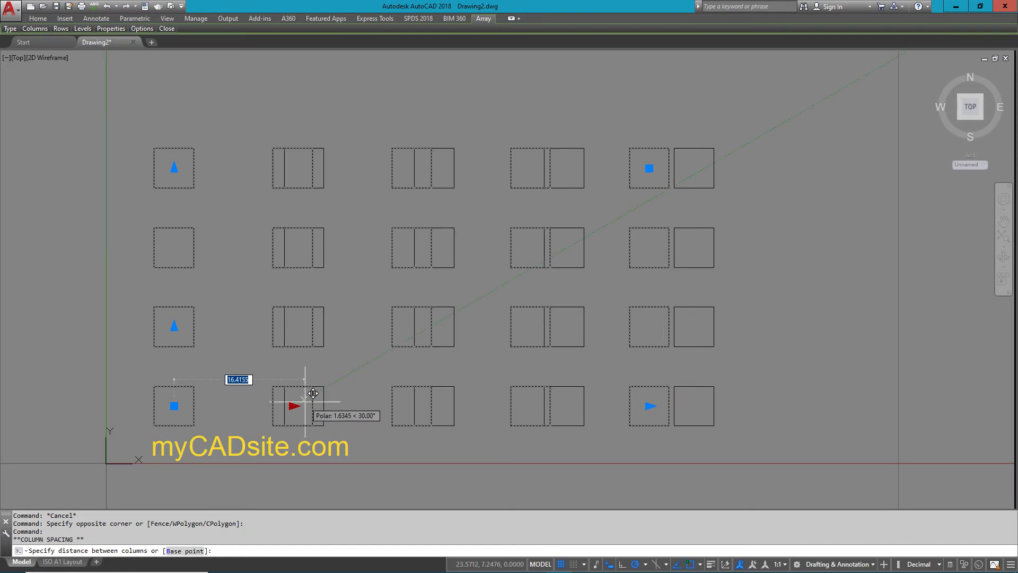
pyautogui.write('10')
pyautogui.press('Return')
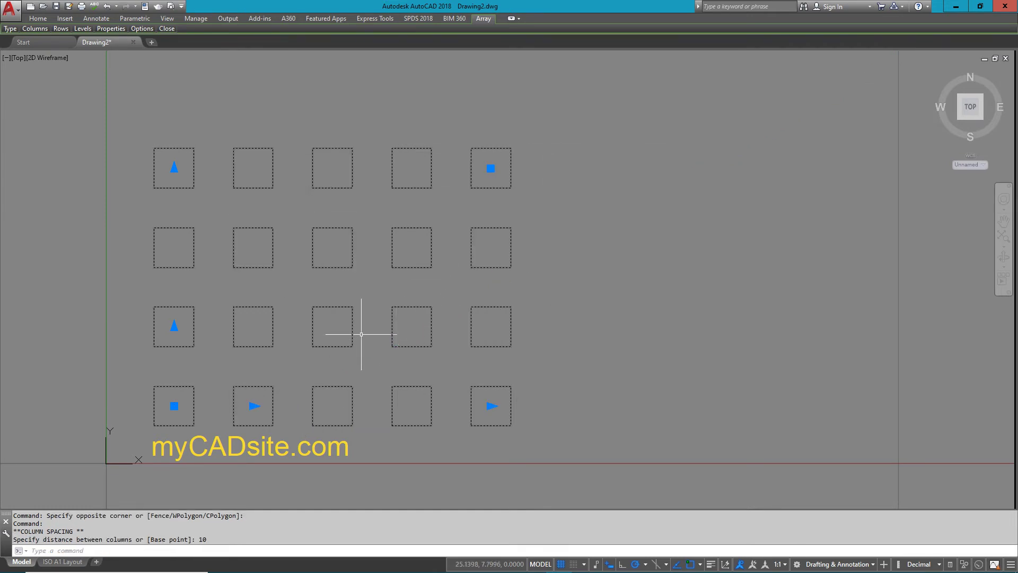
pyautogui.click(252, 406)
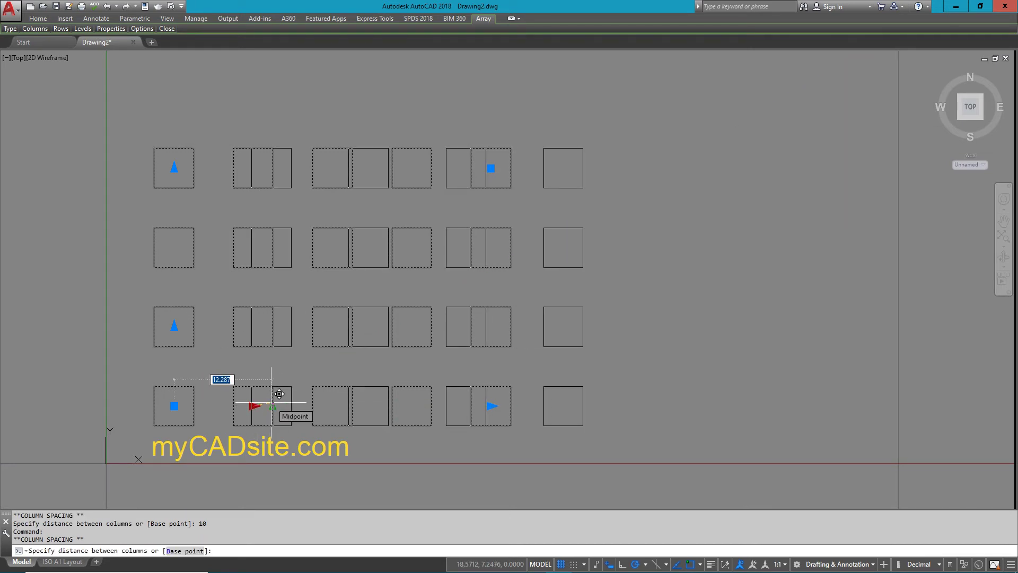
pyautogui.press('Escape')
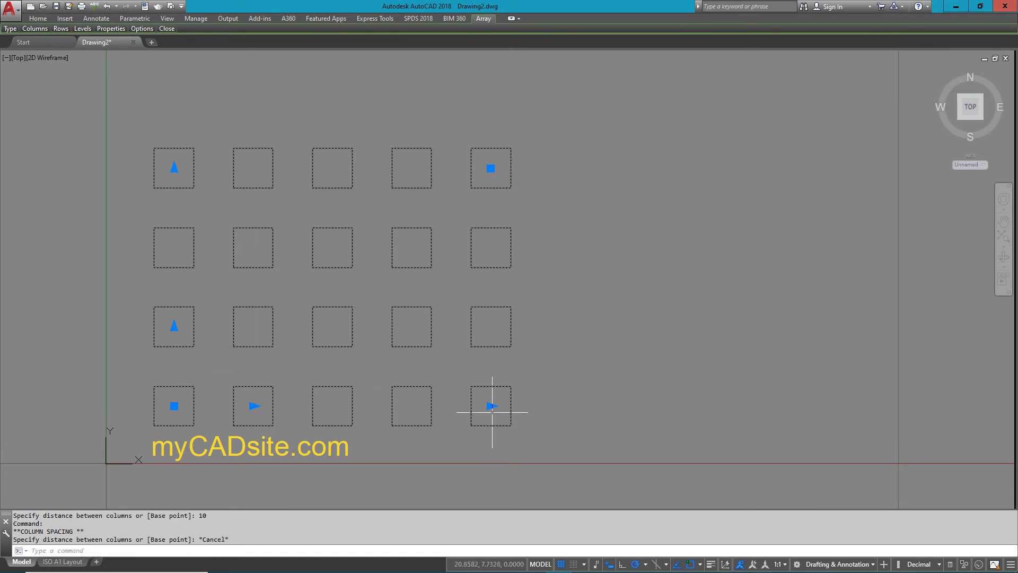
# Use the column-count grip to set the array to 7 columns
pyautogui.click(490, 405)
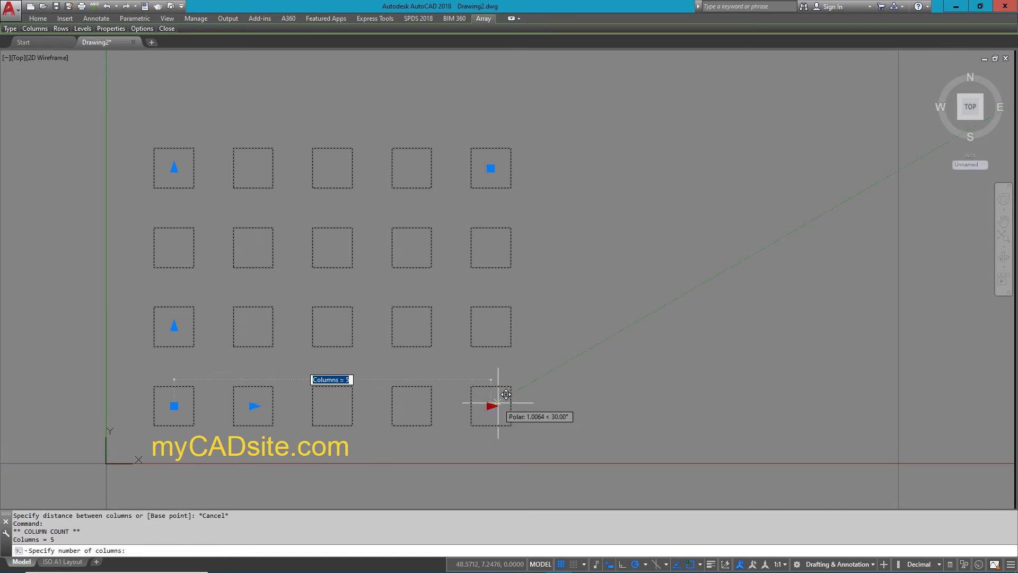
pyautogui.write('7')
pyautogui.press('Return')
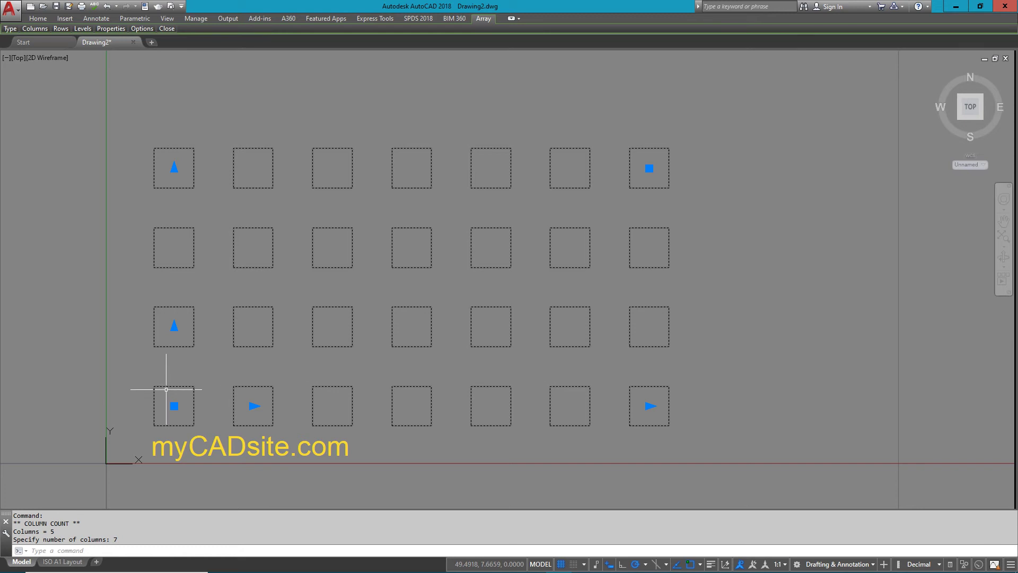
pyautogui.click(174, 405)
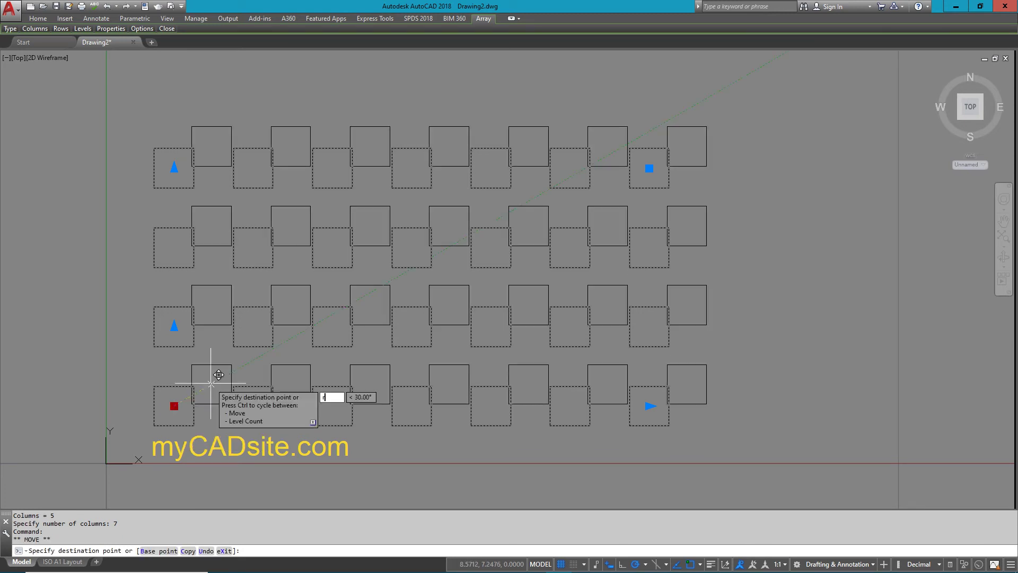
pyautogui.write('r')
pyautogui.write('o')
pyautogui.press('Return')
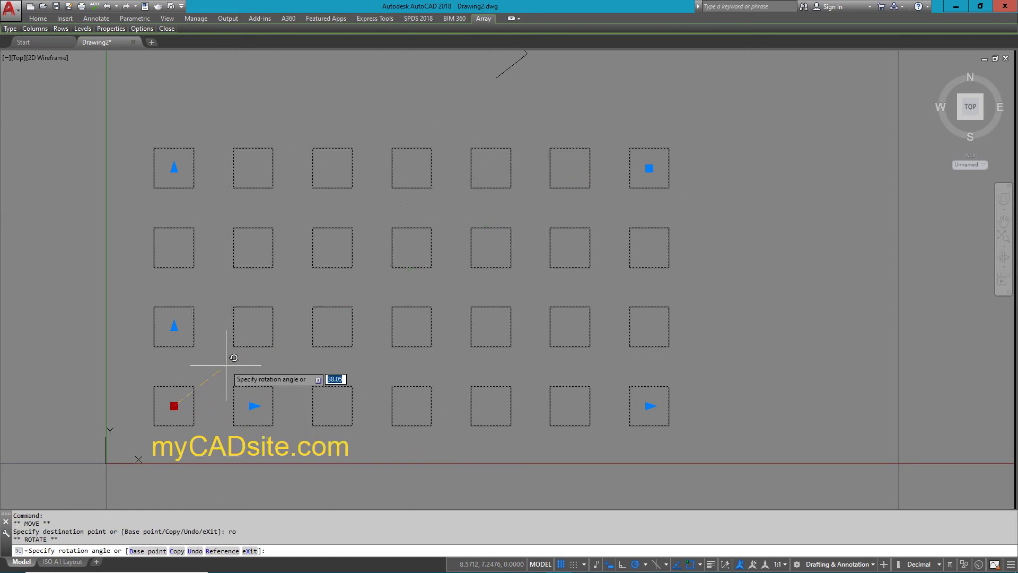
pyautogui.press('Escape')
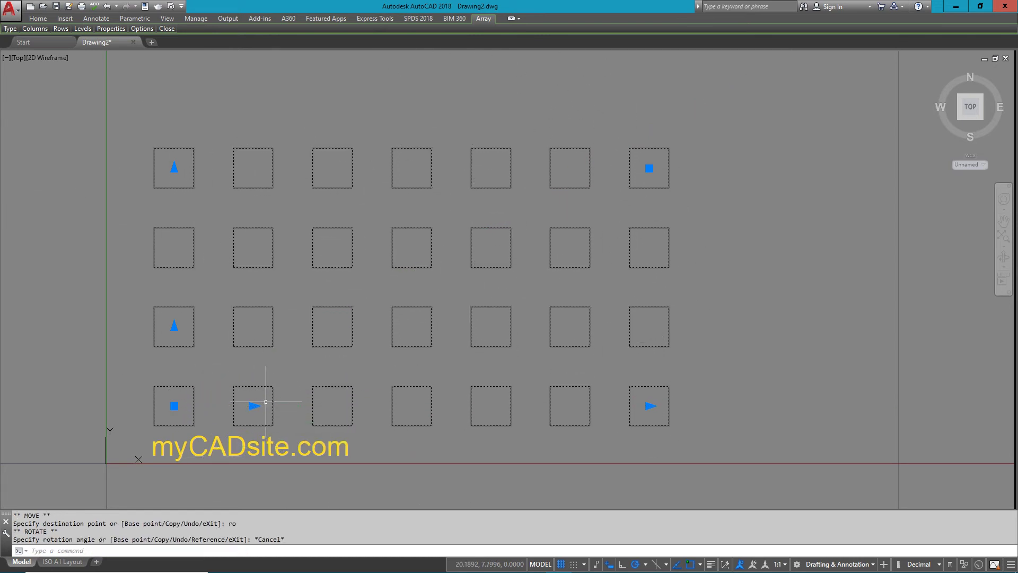
pyautogui.moveTo(202, 351); pyautogui.dragTo(186, 368, button='middle')
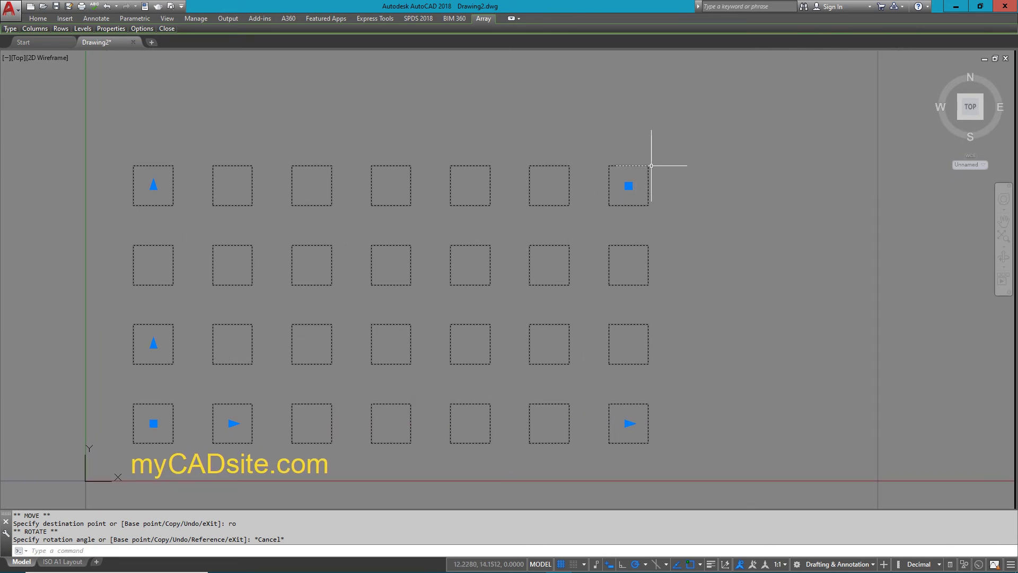
# Explode the array with X and delete the squares in columns 3 to 7
pyautogui.write('x')
pyautogui.press('Return')
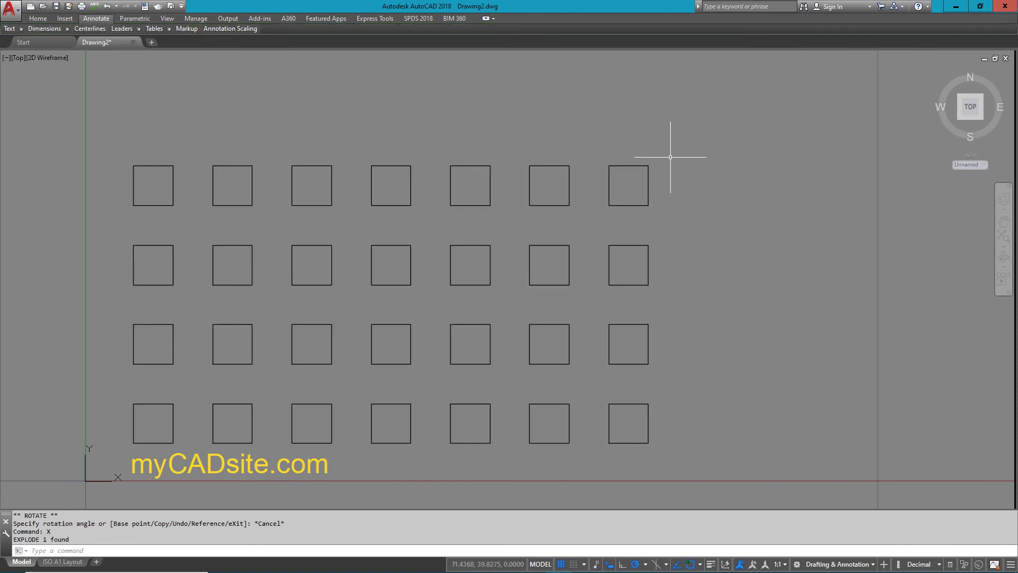
pyautogui.click(690, 120)
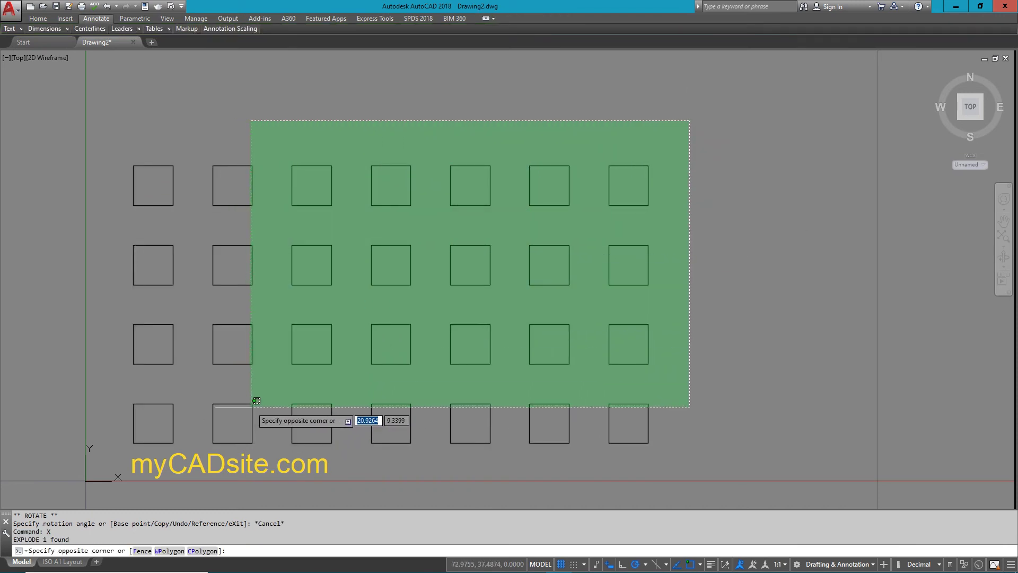
pyautogui.click(270, 422)
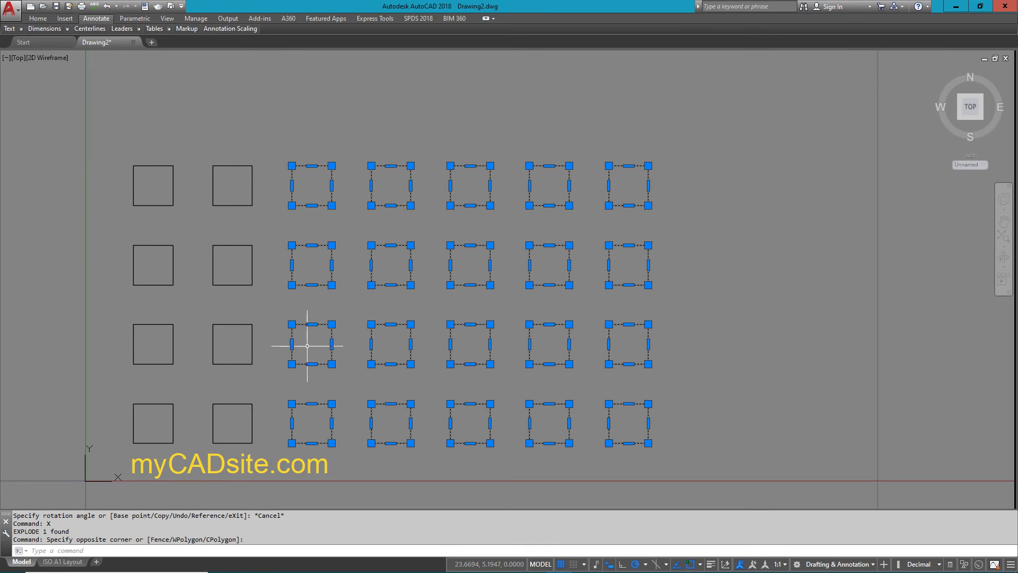
pyautogui.press('Delete')
# Delete the six upper squares and the second bottom square, leaving one
pyautogui.click(317, 115)
pyautogui.click(155, 354)
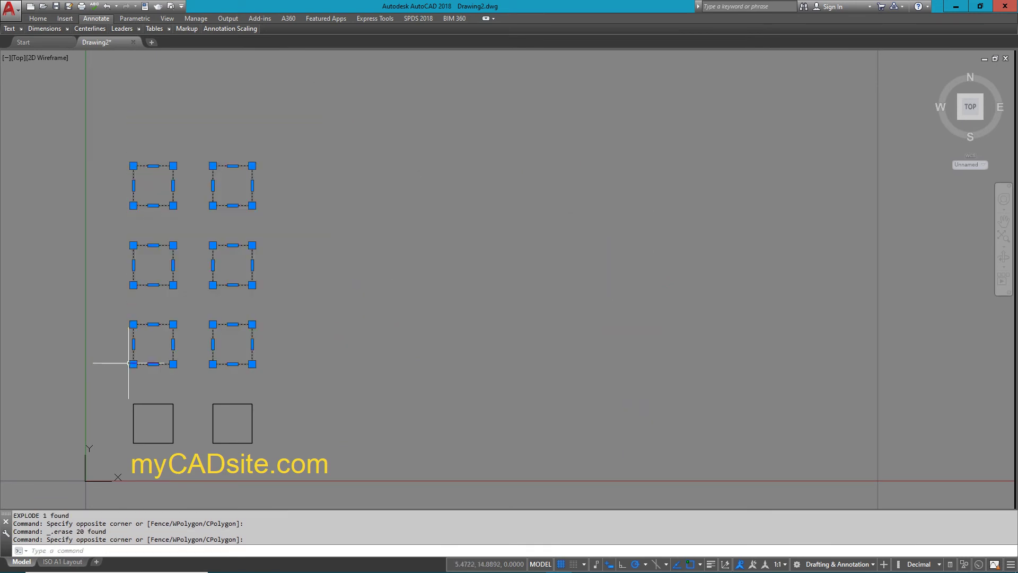
pyautogui.press('Delete')
pyautogui.click(326, 392)
pyautogui.click(245, 415)
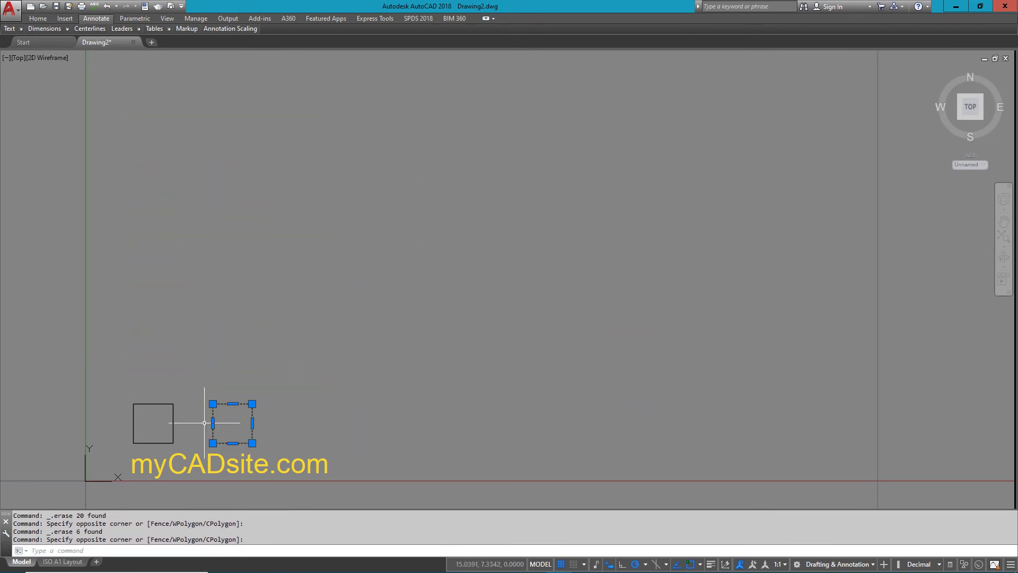
pyautogui.press('Delete')
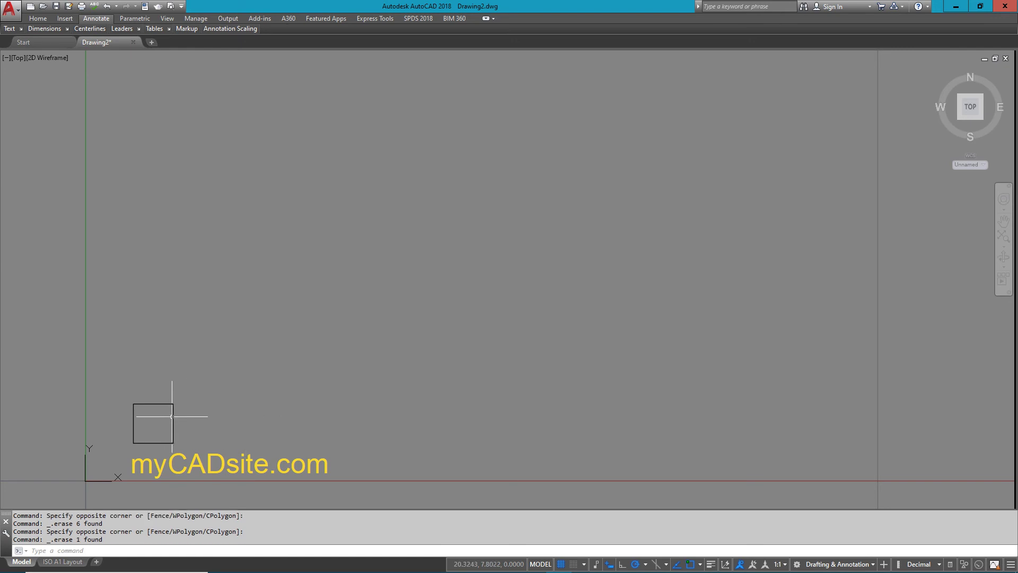
# Zoom window onto the remaining square and select it
pyautogui.write('r')
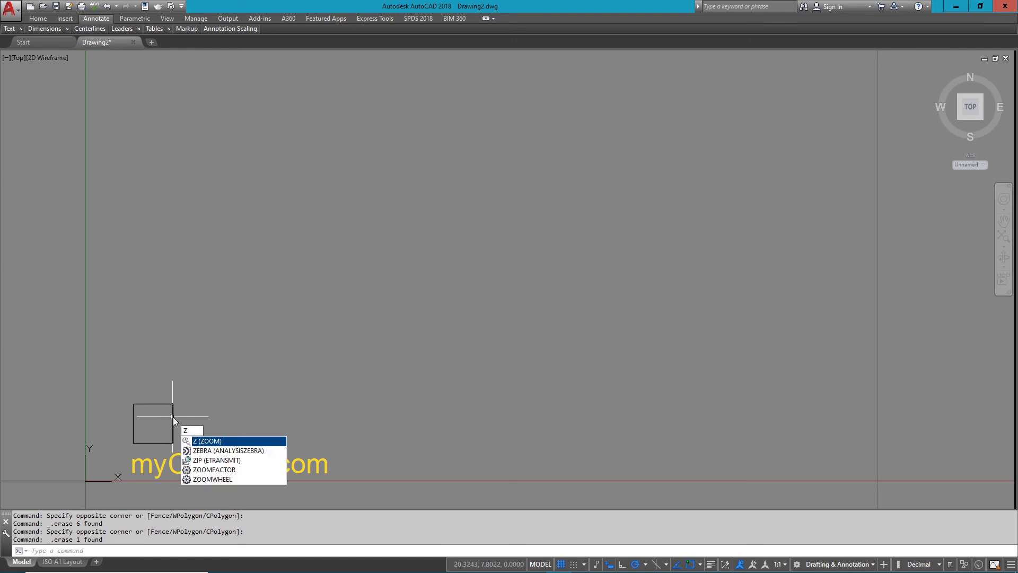
pyautogui.press('Return')
pyautogui.write('z')
pyautogui.press('Return')
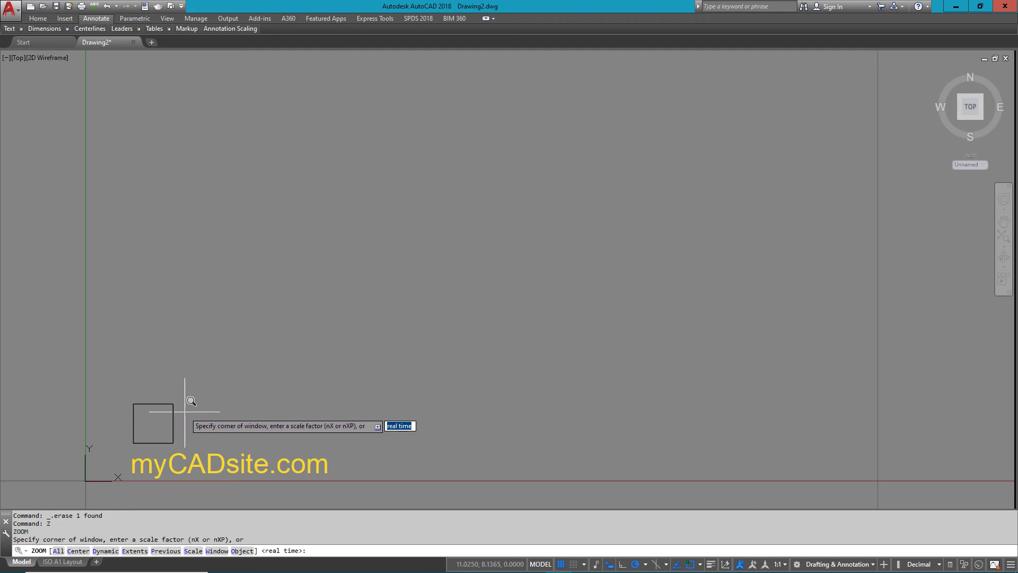
pyautogui.click(117, 371)
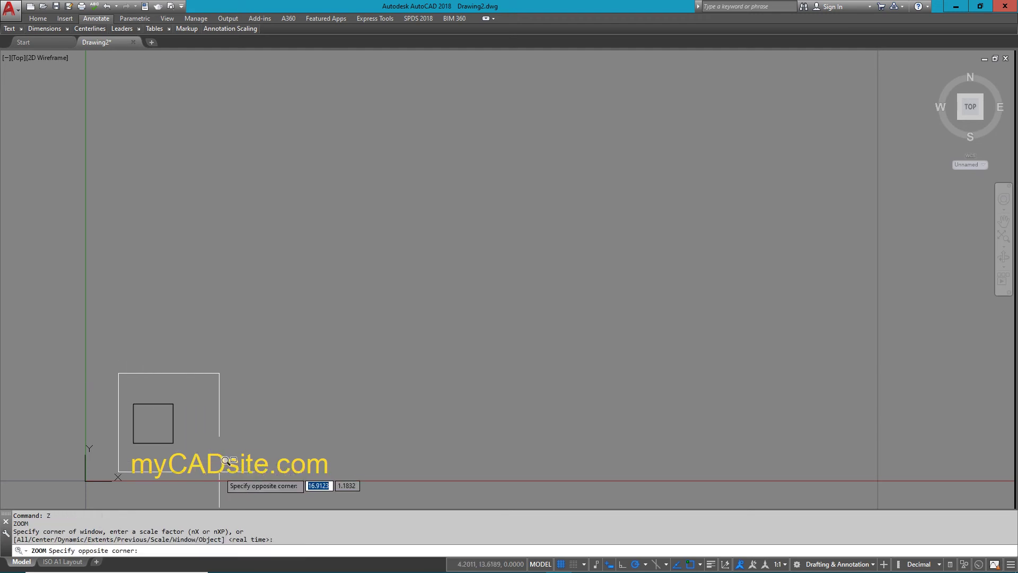
pyautogui.click(378, 489)
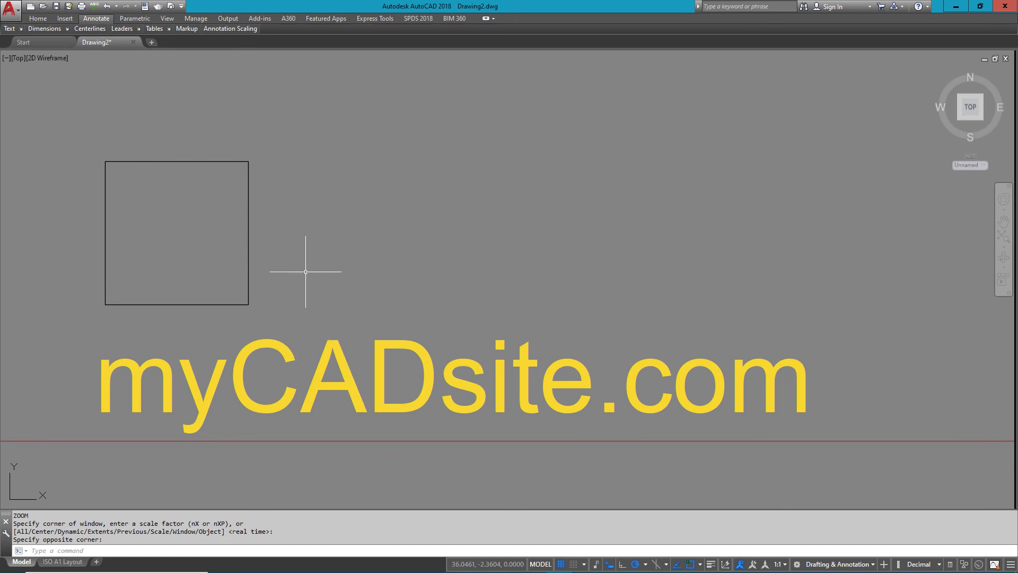
pyautogui.moveTo(306, 271); pyautogui.dragTo(218, 266)
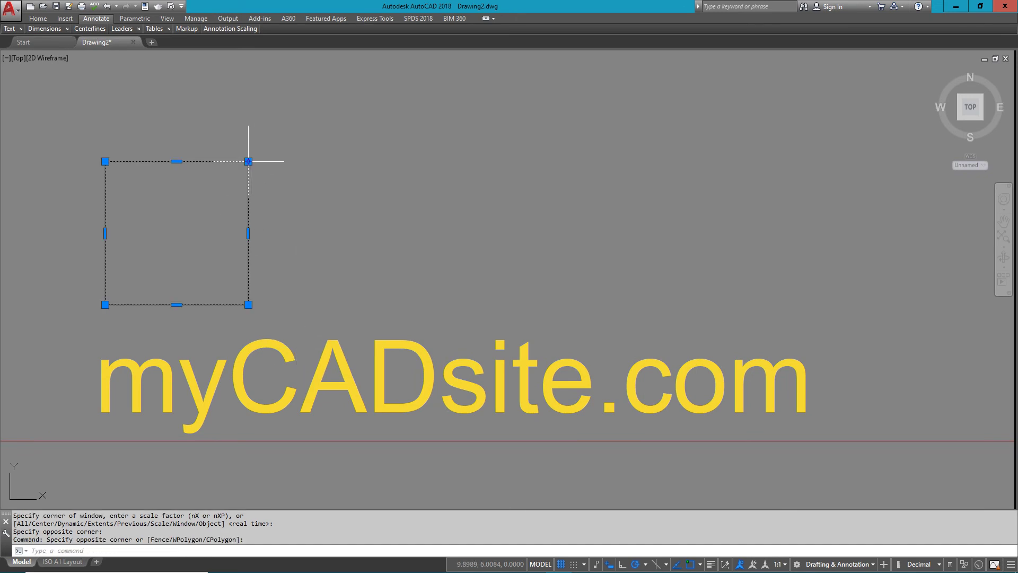
pyautogui.moveTo(176, 161)
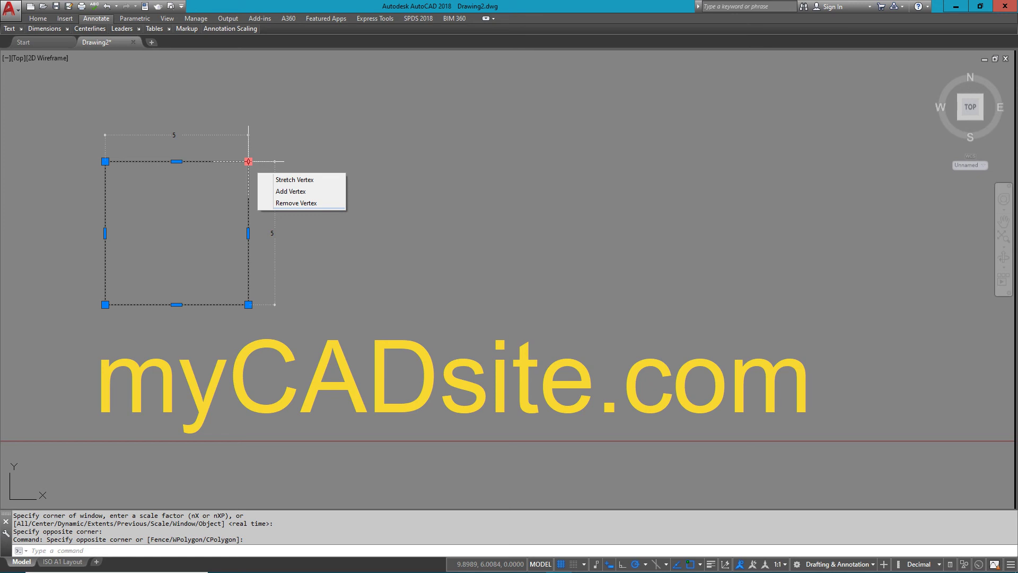
# Try stretching the top and right edge midpoint grips, undoing each skewed result
pyautogui.click(177, 161)
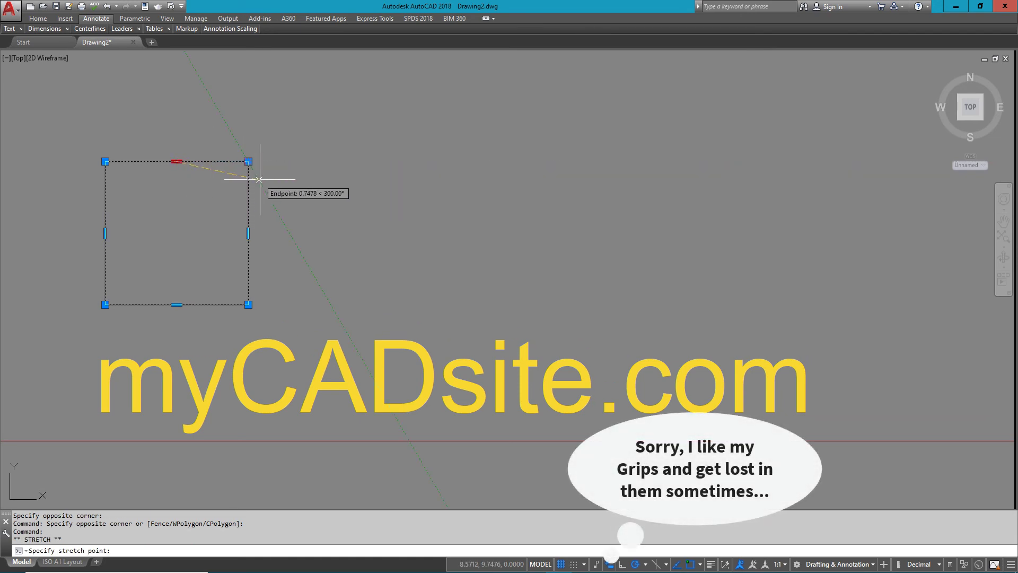
pyautogui.click(248, 161)
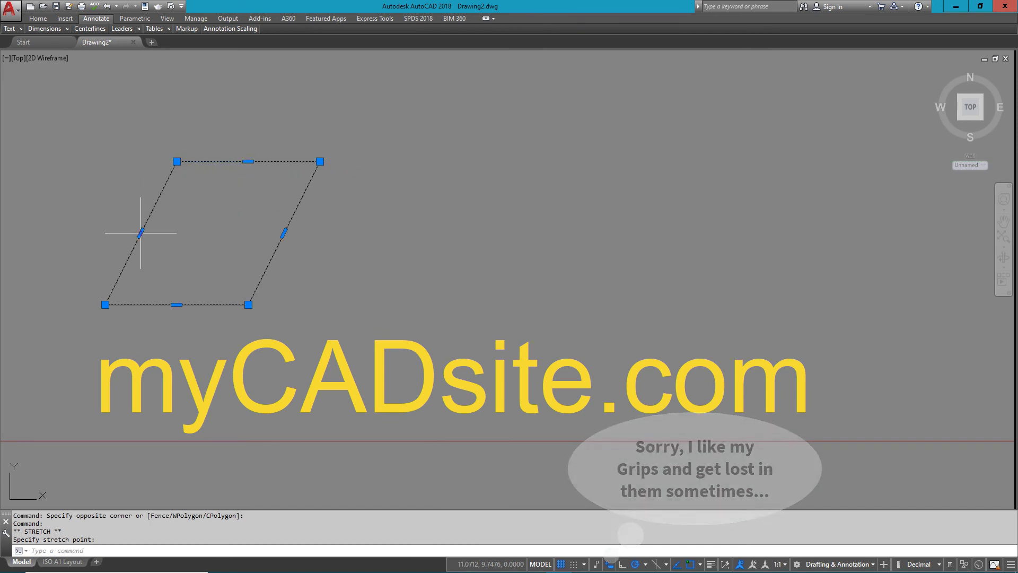
pyautogui.hotkey('ctrl', 'z')
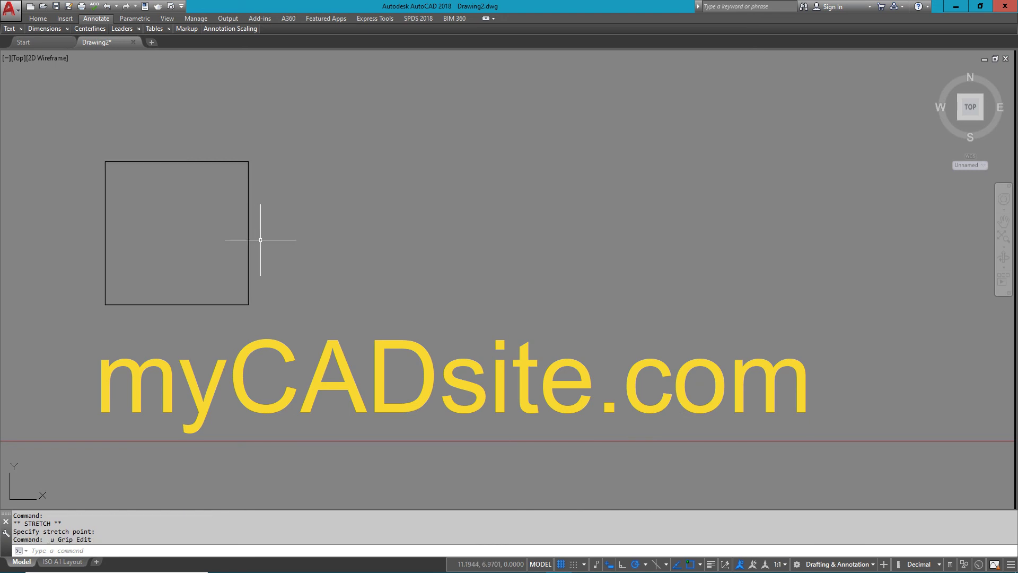
pyautogui.click(288, 229)
pyautogui.click(209, 220)
pyautogui.click(248, 234)
pyautogui.press('Down')
pyautogui.click(177, 161)
pyautogui.hotkey('ctrl', 'z')
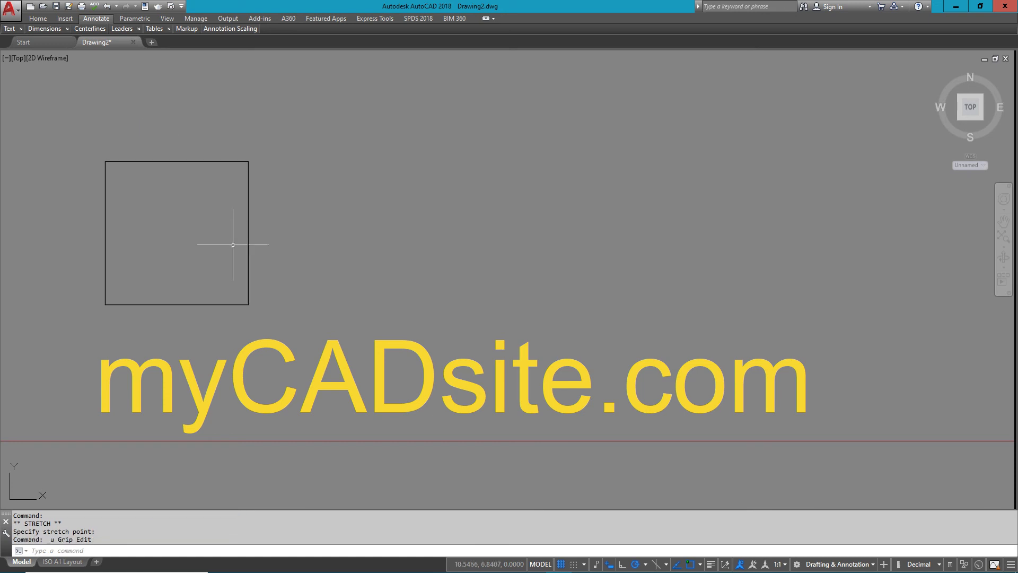
# Reselect the square and drag its left-edge midpoint grip right to narrow it
pyautogui.click(139, 225)
pyautogui.click(75, 228)
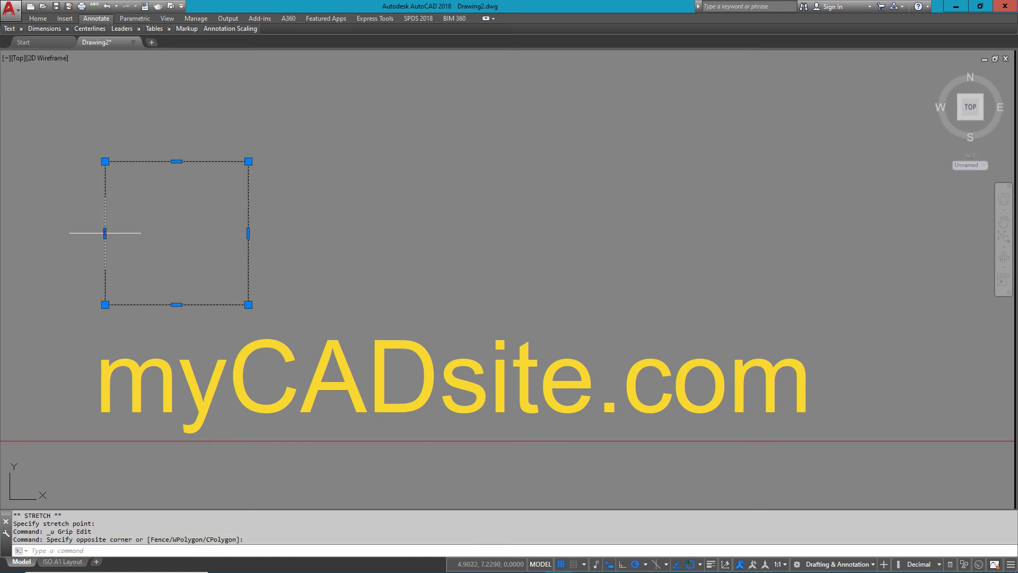
pyautogui.click(105, 233)
pyautogui.click(182, 233)
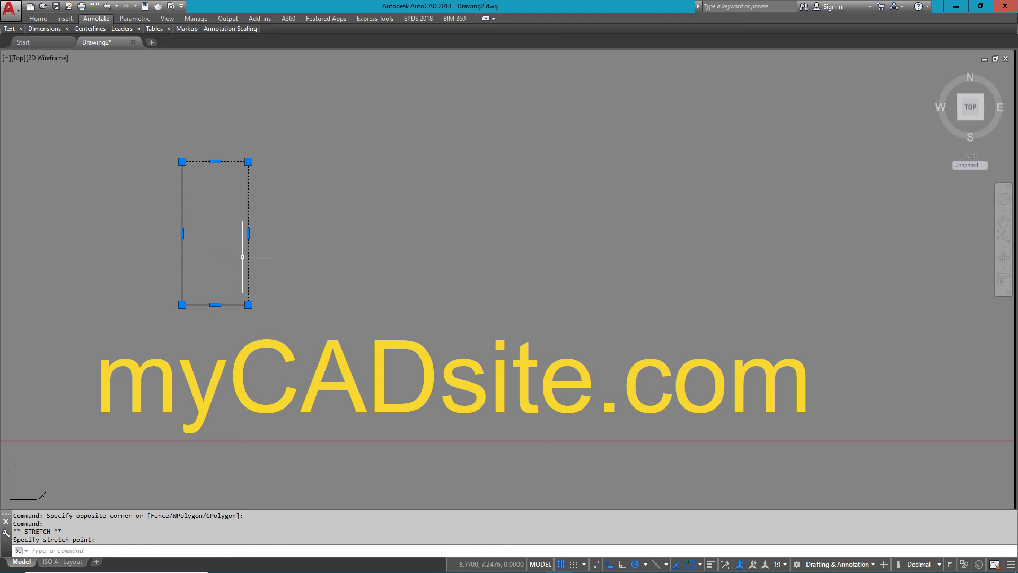